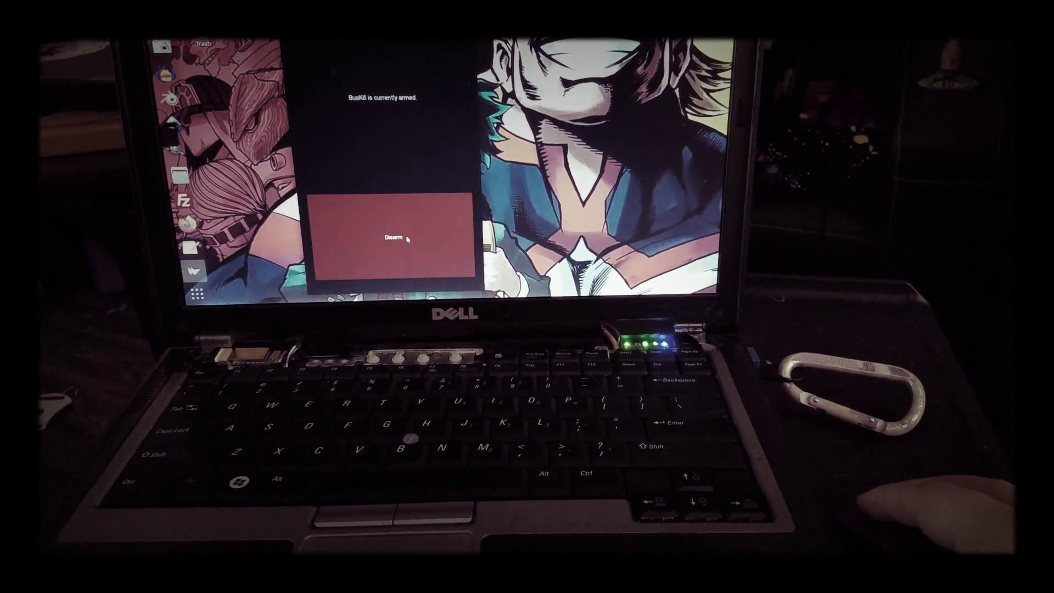
- Disarm BusKill briefly, then re-arm it so its status reads currently armed
{"action": "left_click", "coordinate": [367, 238]}
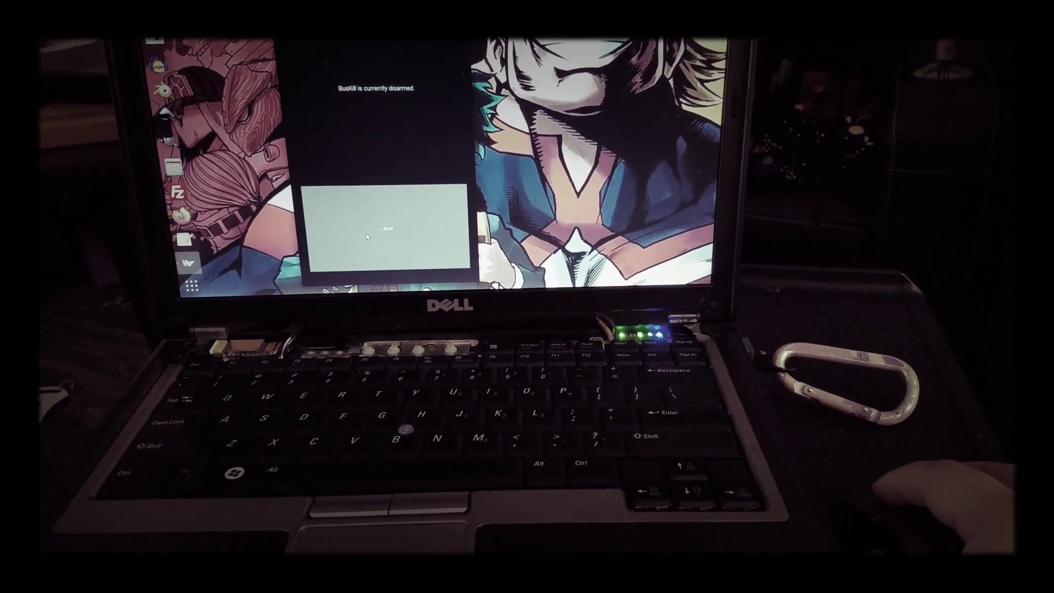
{"action": "left_click", "coordinate": [363, 235]}
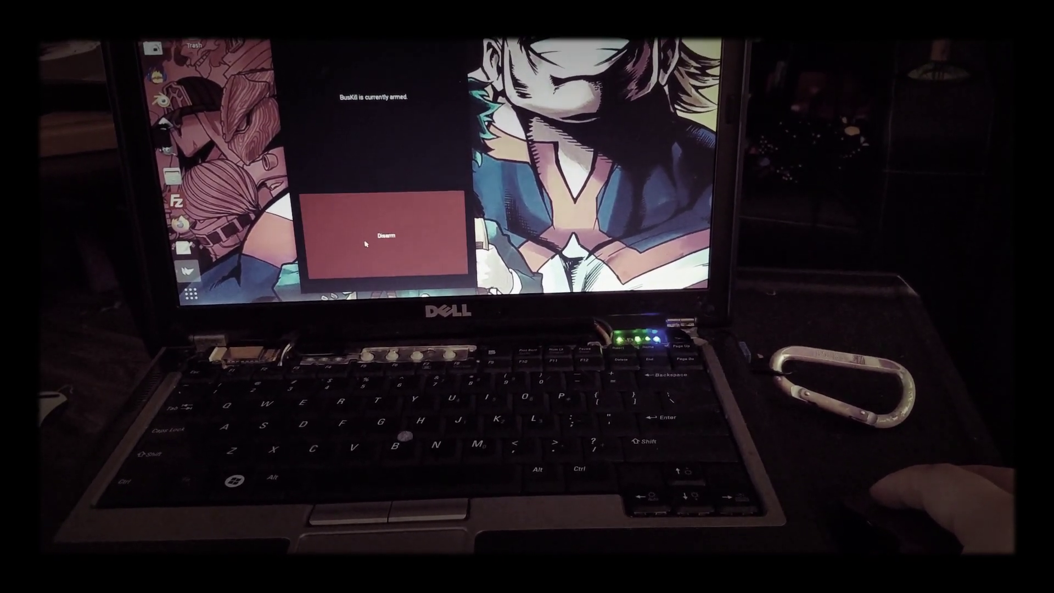